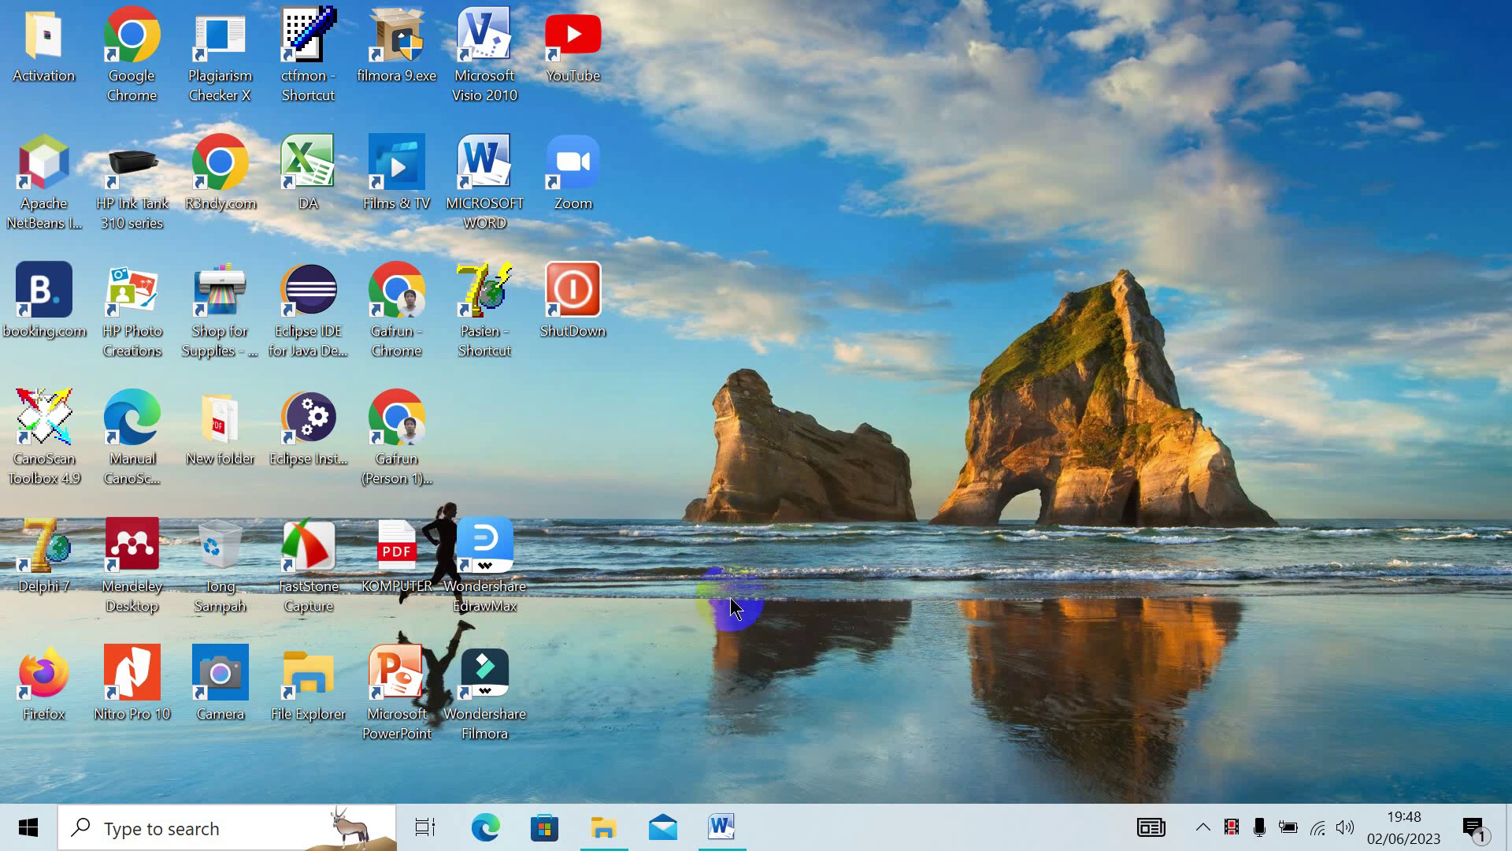
Restore the SKRIPSI-1 document from the taskbar so it fills the screen.
{"action": "left_click", "coordinate": [718, 826]}
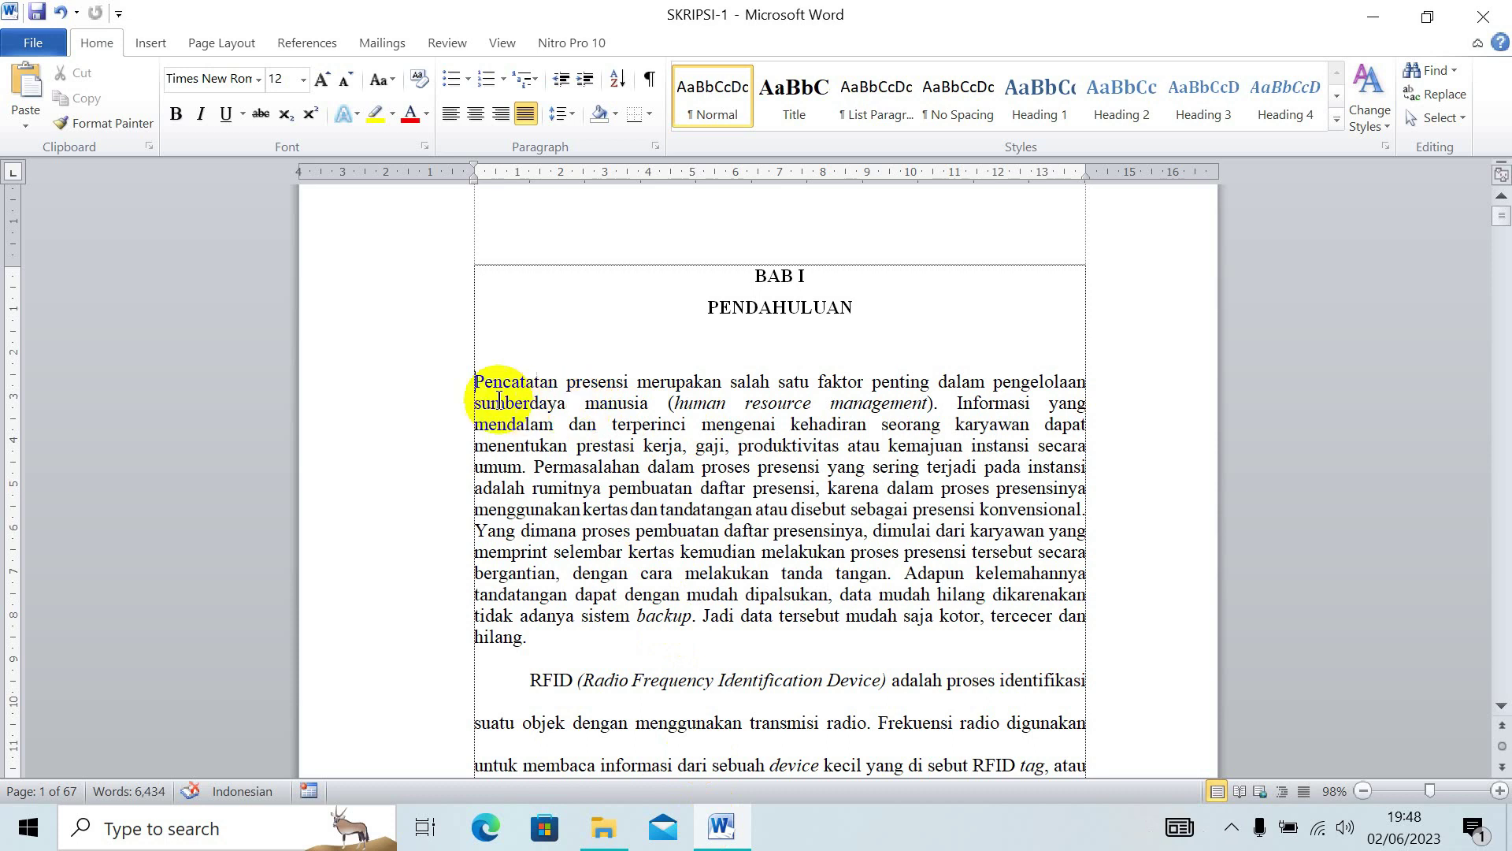
Select the first letter P of 'Pencatatan' under PENDAHULUAN, then go to the Insert tab.
{"action": "left_click", "coordinate": [471, 383]}
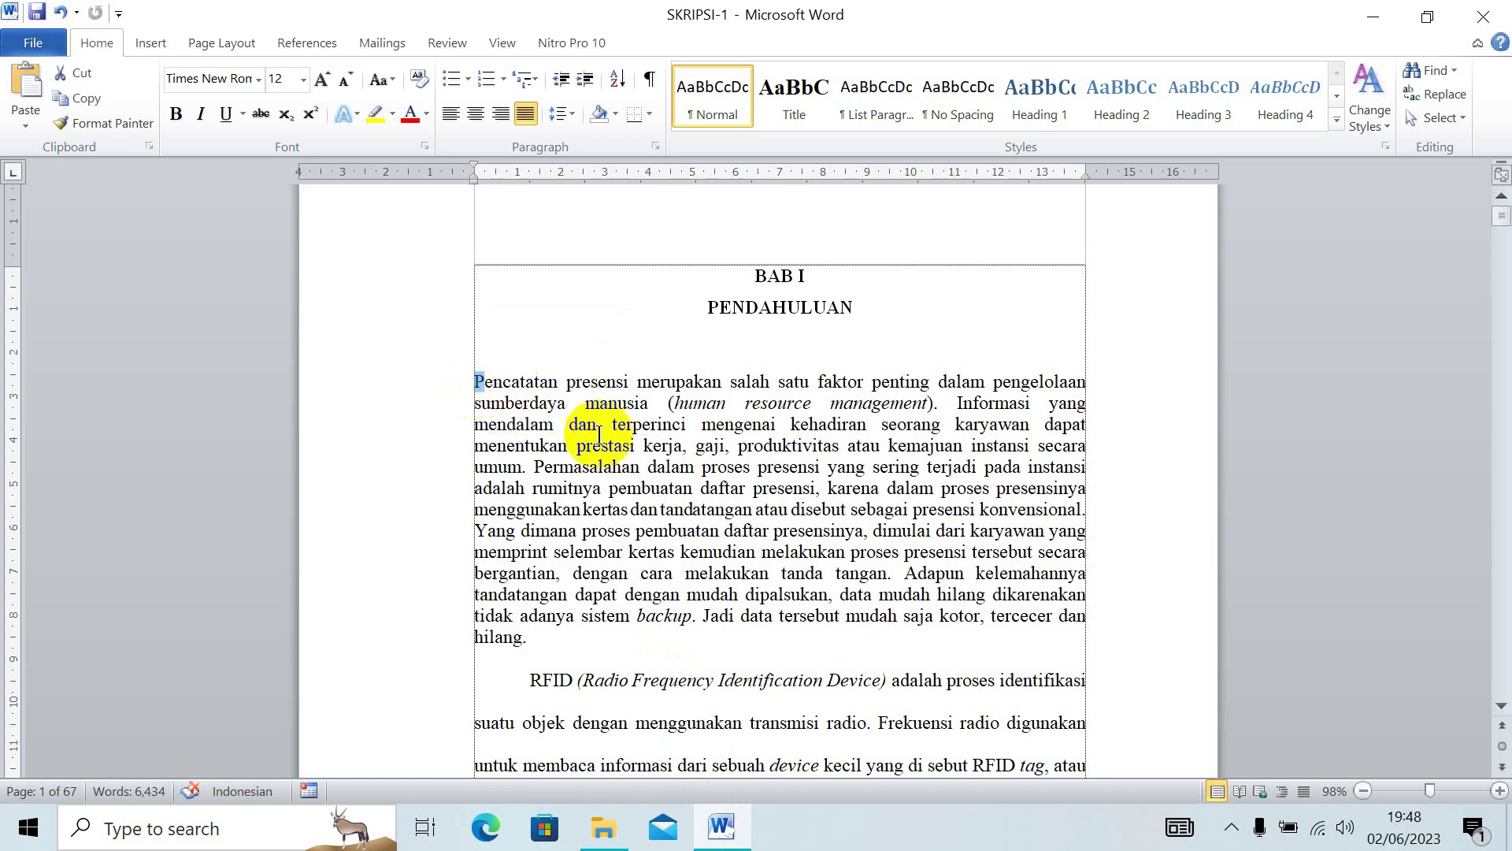
{"action": "key", "text": "shift+Right"}
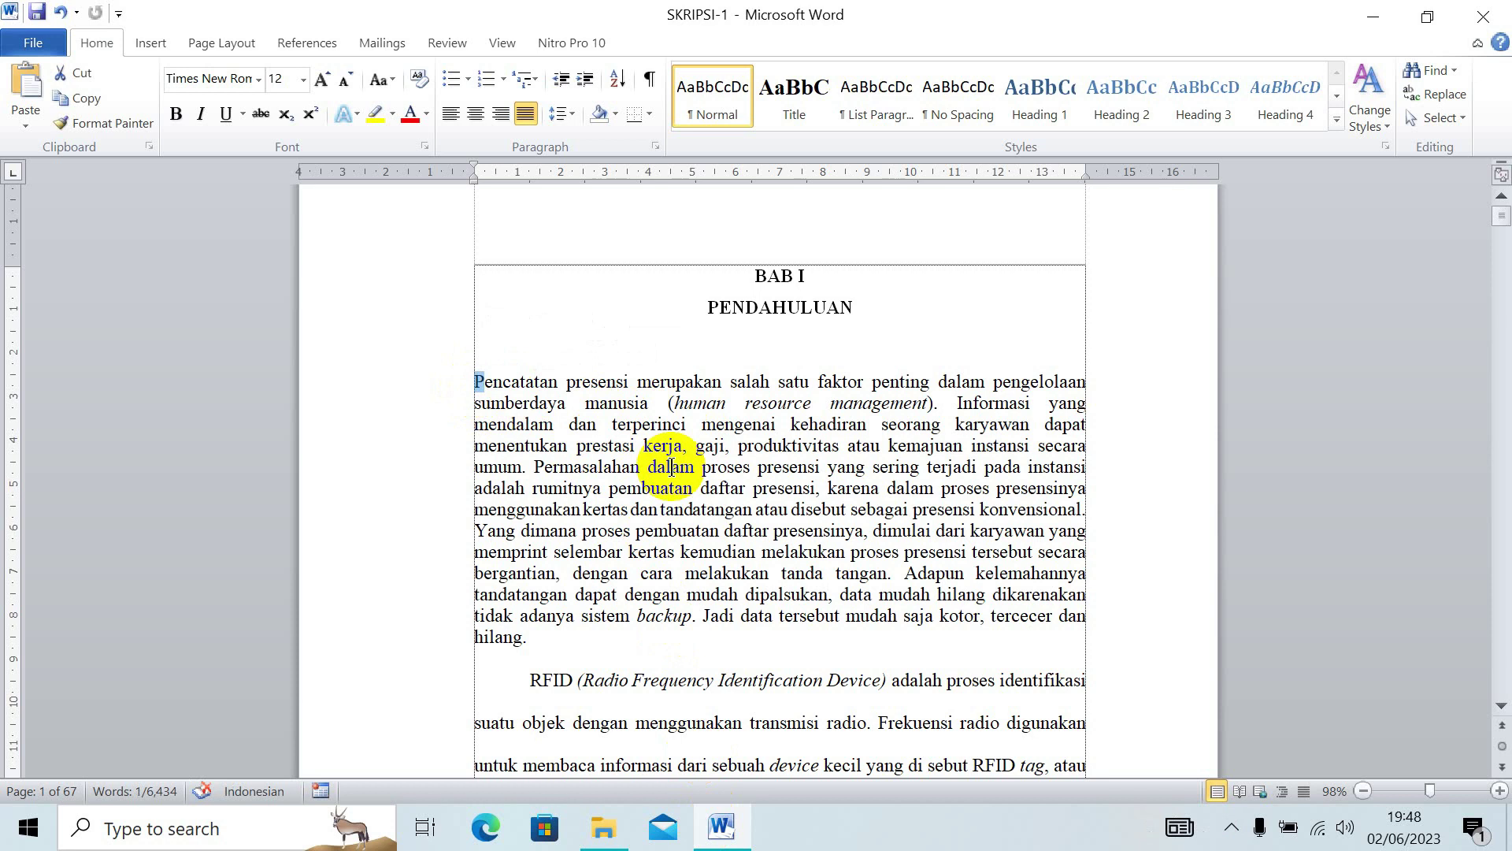
{"action": "left_click", "coordinate": [474, 386]}
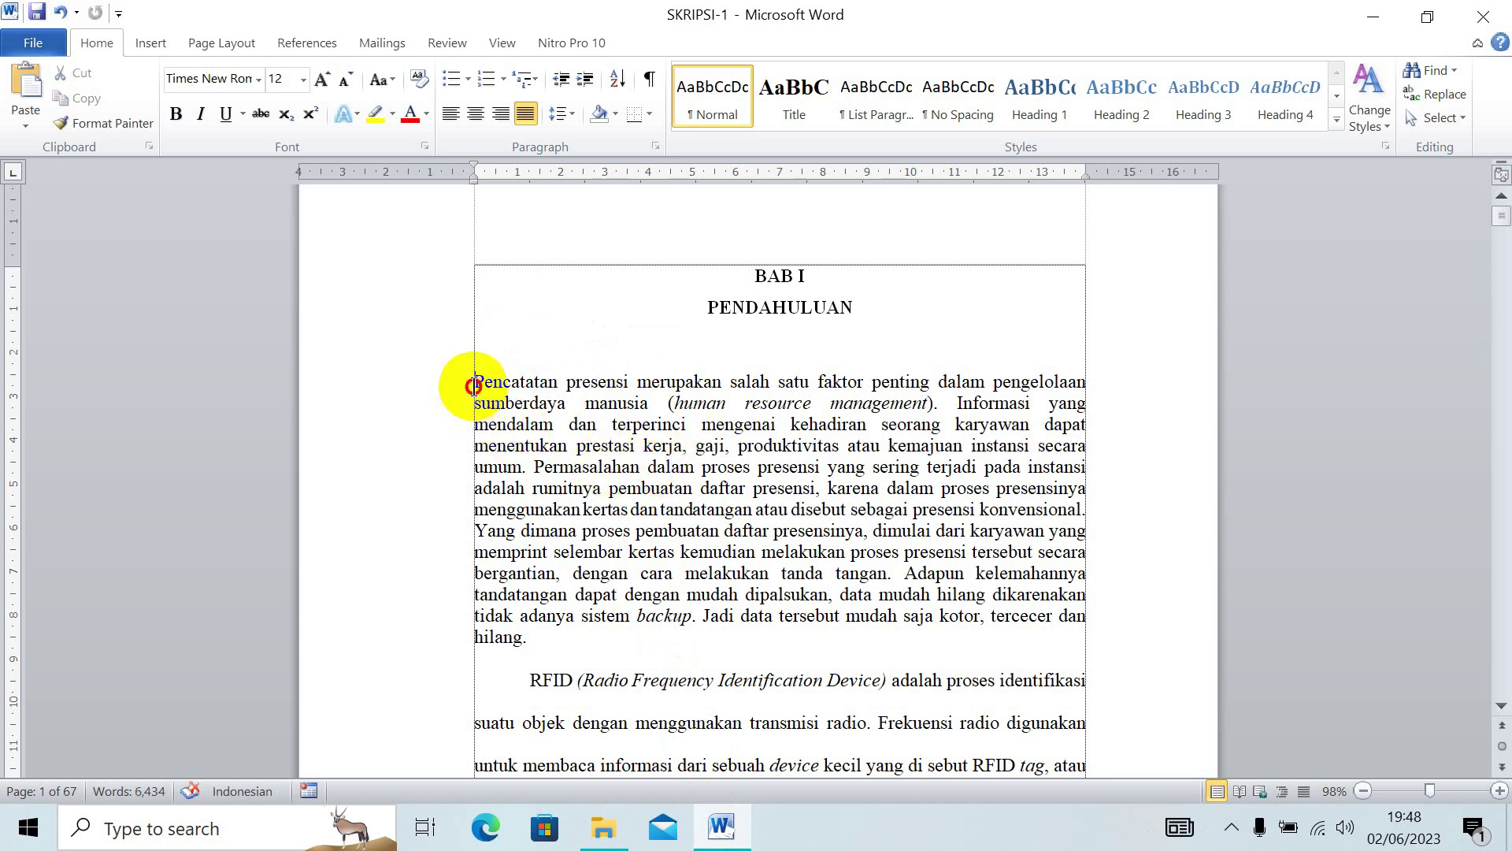
{"action": "left_click_drag", "start_coordinate": [473, 386], "coordinate": [484, 383]}
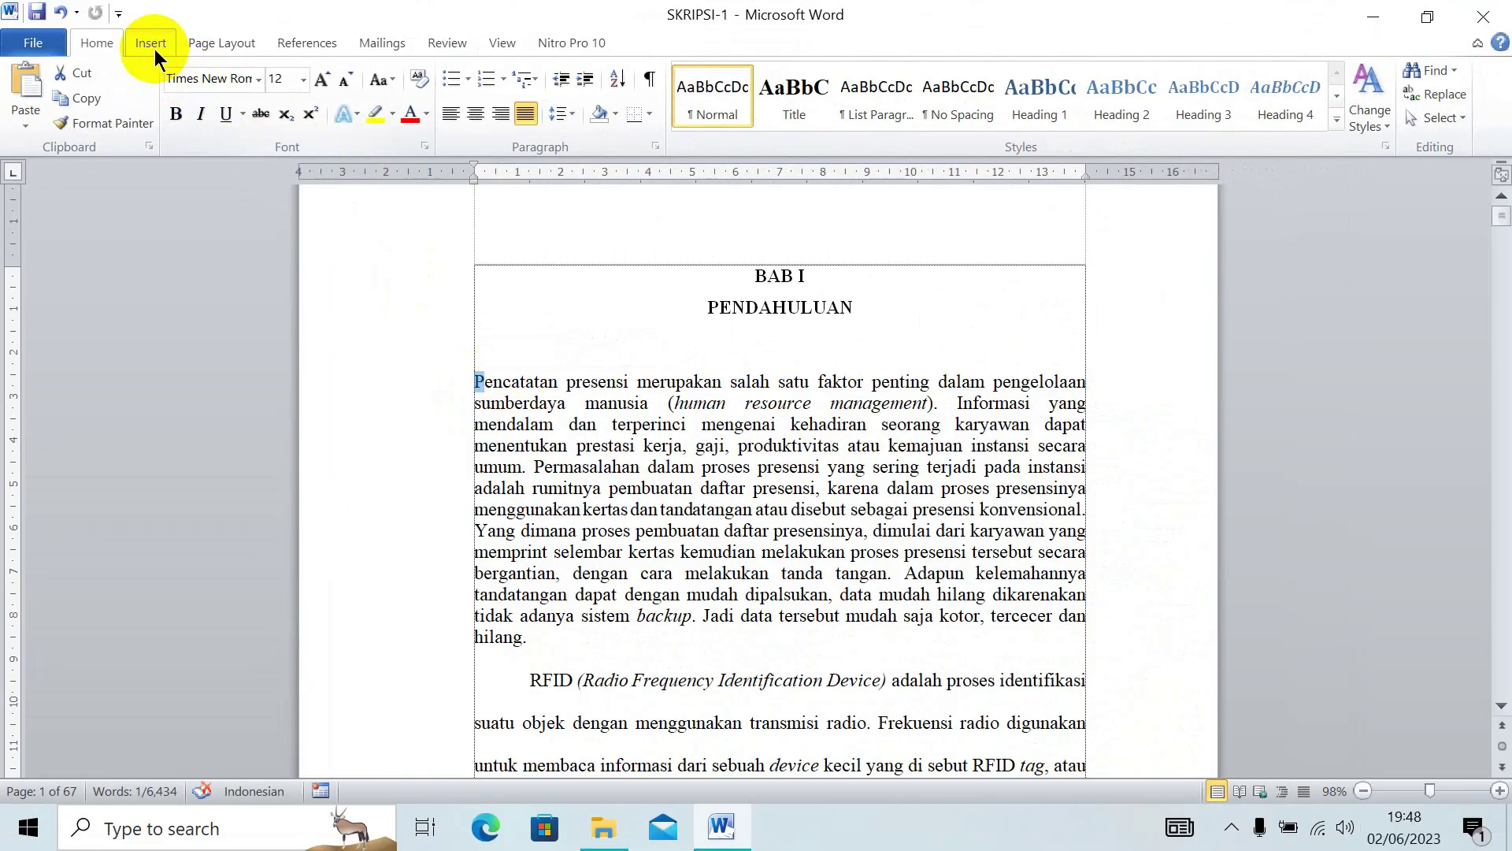
{"action": "left_click", "coordinate": [154, 49]}
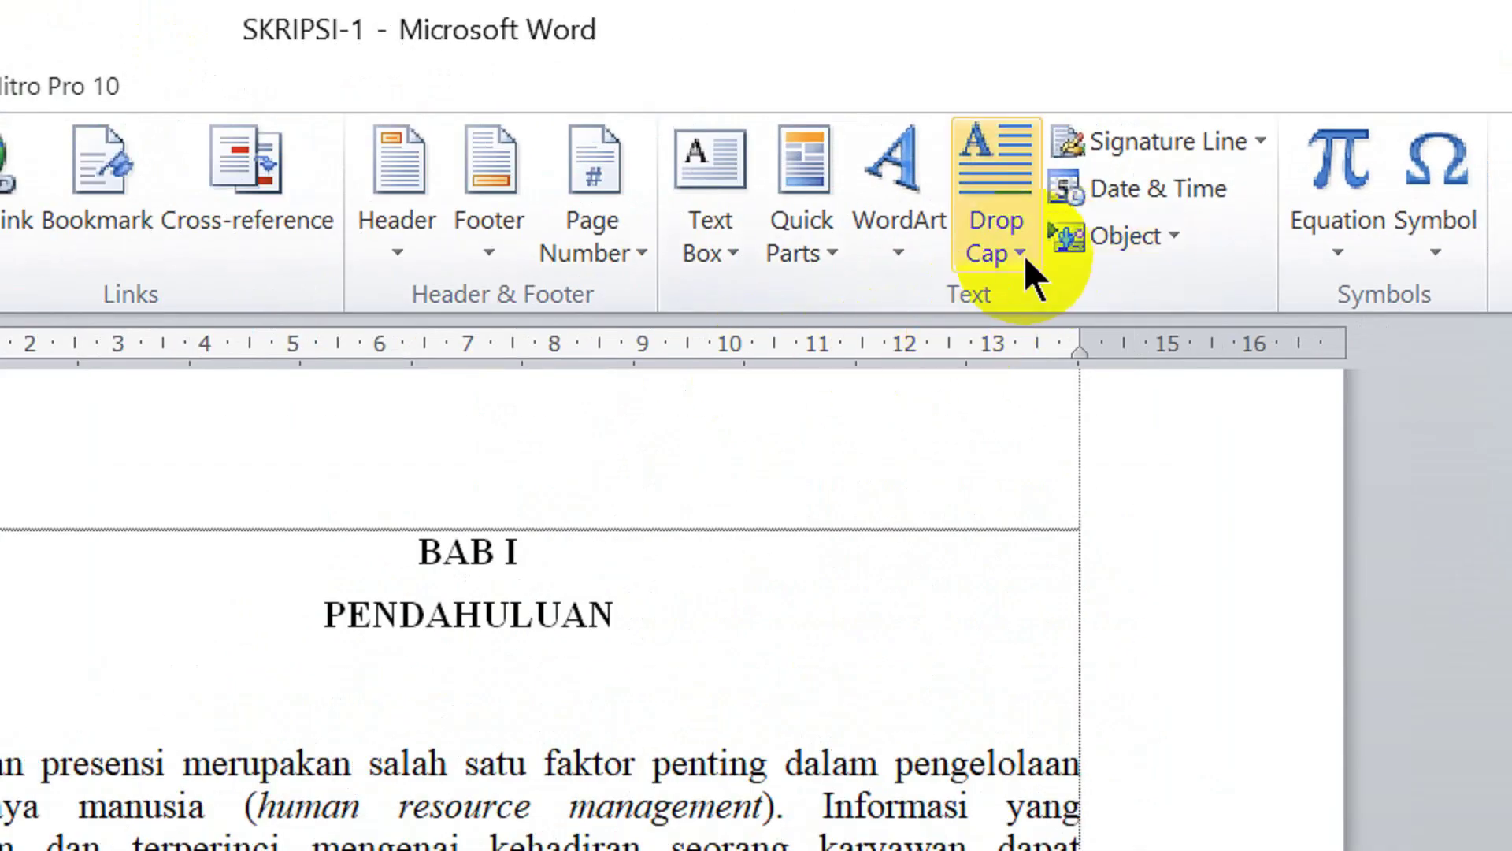
Open the Drop Cap Options dialog from the Drop Cap menu.
{"action": "left_click", "coordinate": [1056, 128]}
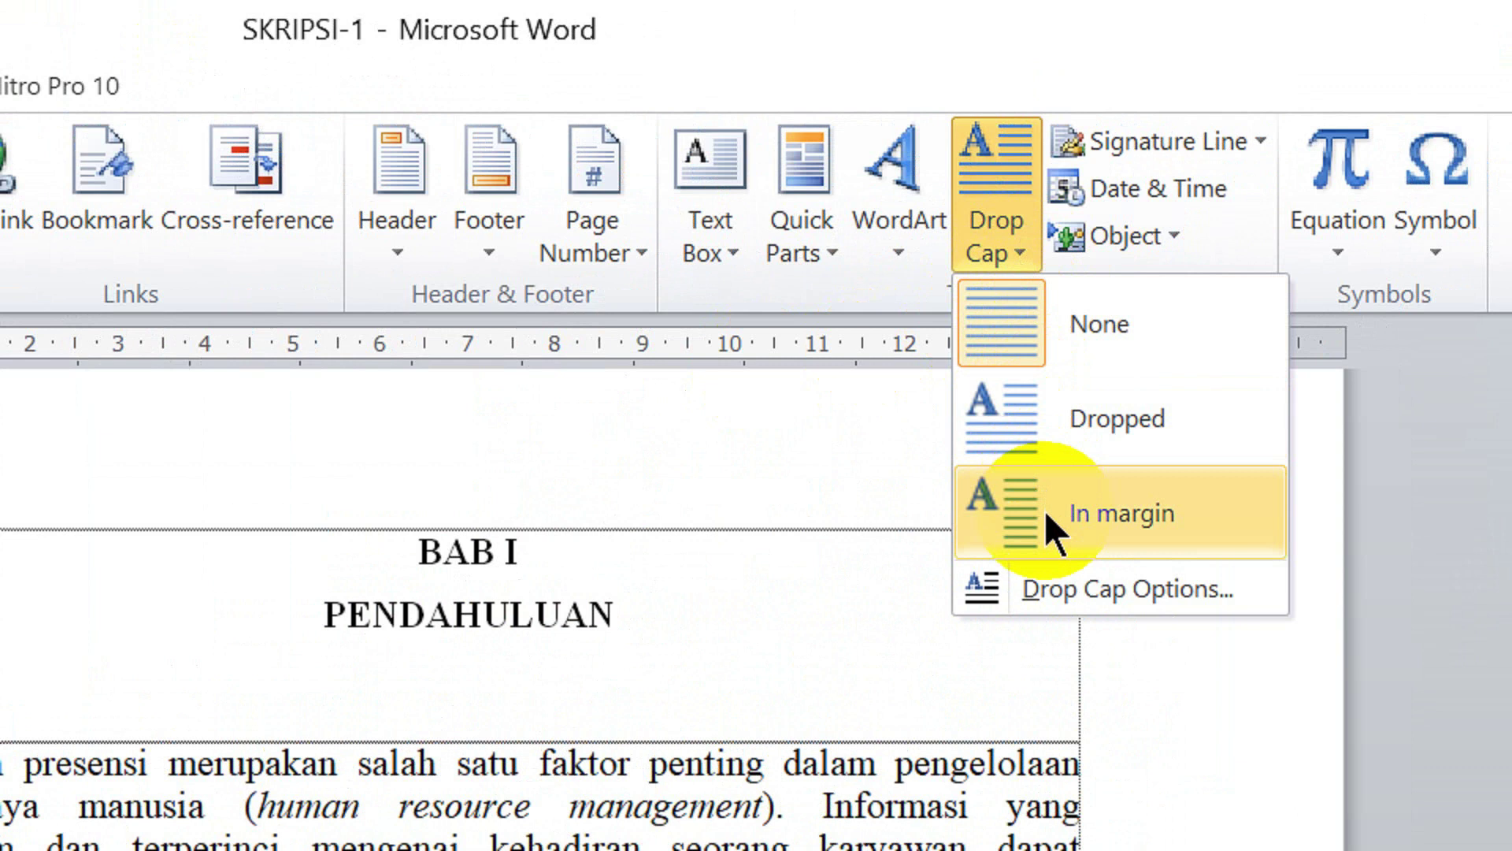
{"action": "left_click", "coordinate": [1102, 595]}
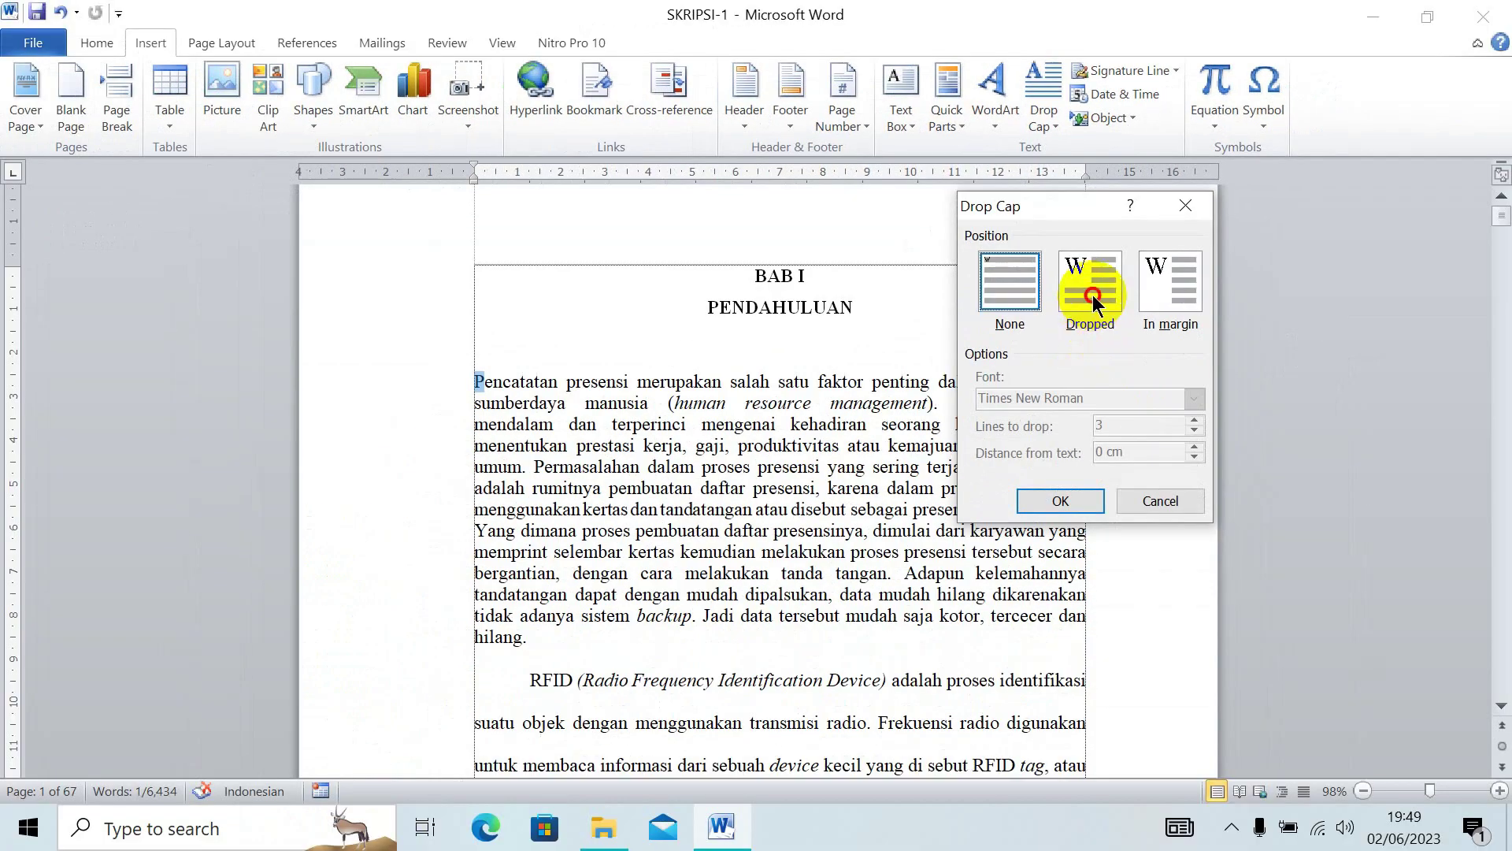
Set the drop cap to Dropped, Times New Roman, 3 lines to drop, 0 cm from text.
{"action": "left_click", "coordinate": [1089, 287]}
{"action": "left_click_drag", "start_coordinate": [1084, 209], "coordinate": [1015, 167]}
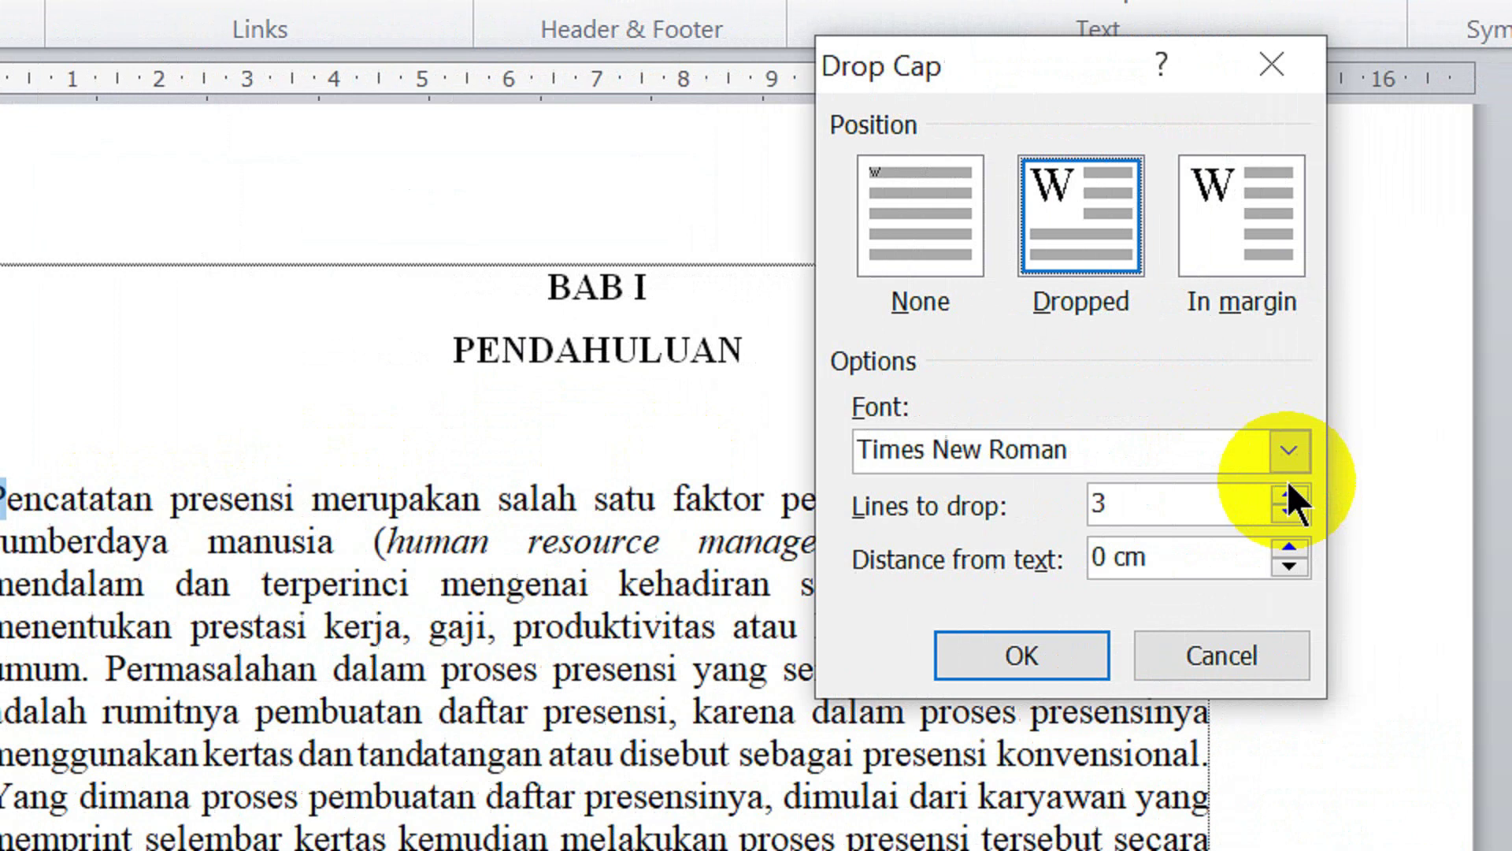
{"action": "left_click", "coordinate": [1462, 449]}
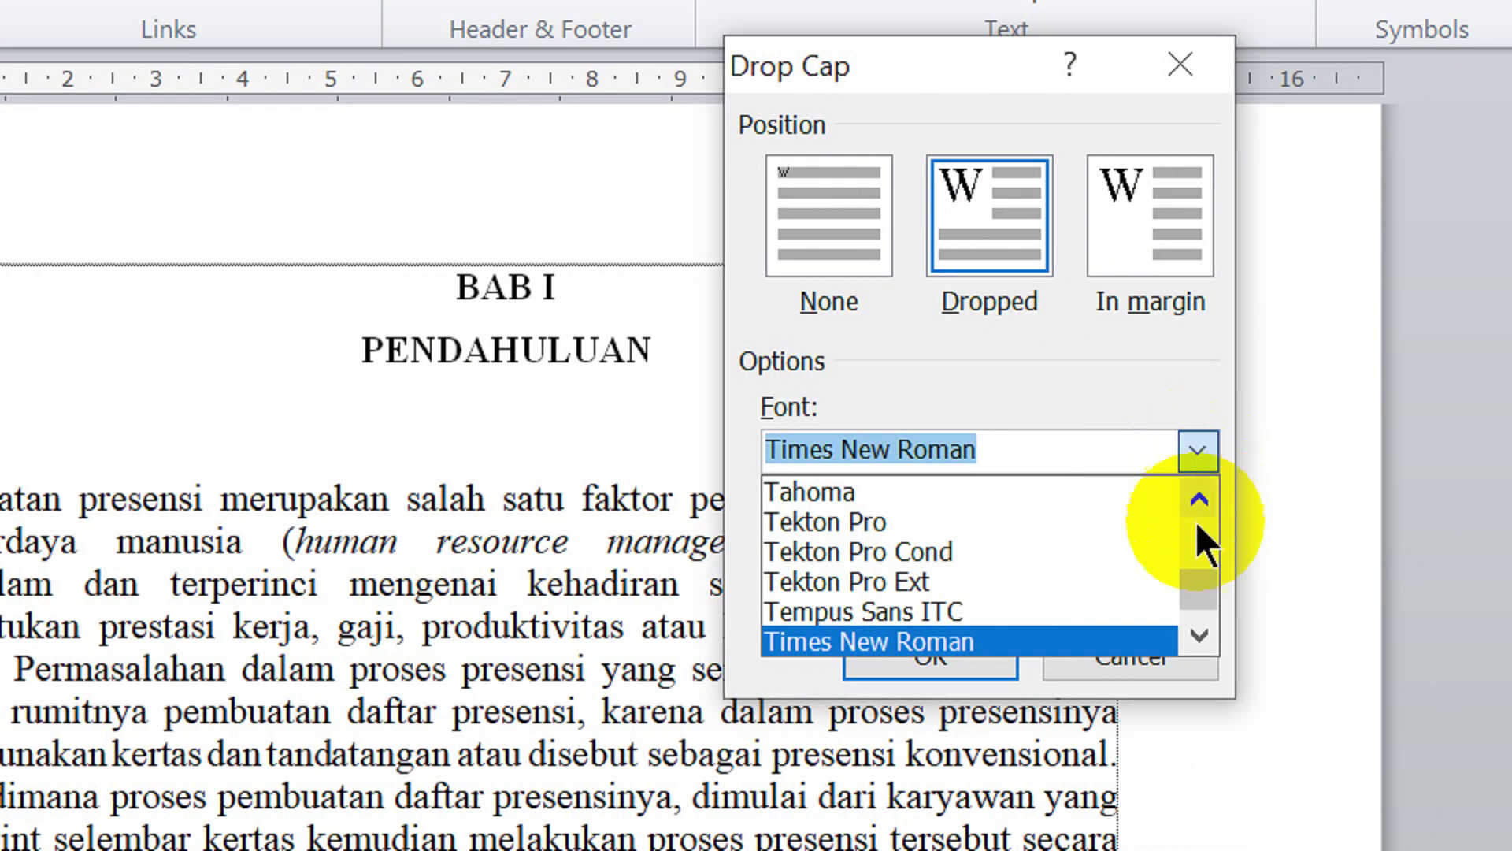
{"action": "mouse_move", "coordinate": [1188, 588]}
{"action": "left_mouse_down"}
{"action": "mouse_move", "coordinate": [1197, 506]}
{"action": "mouse_move", "coordinate": [1191, 630]}
{"action": "left_mouse_up"}
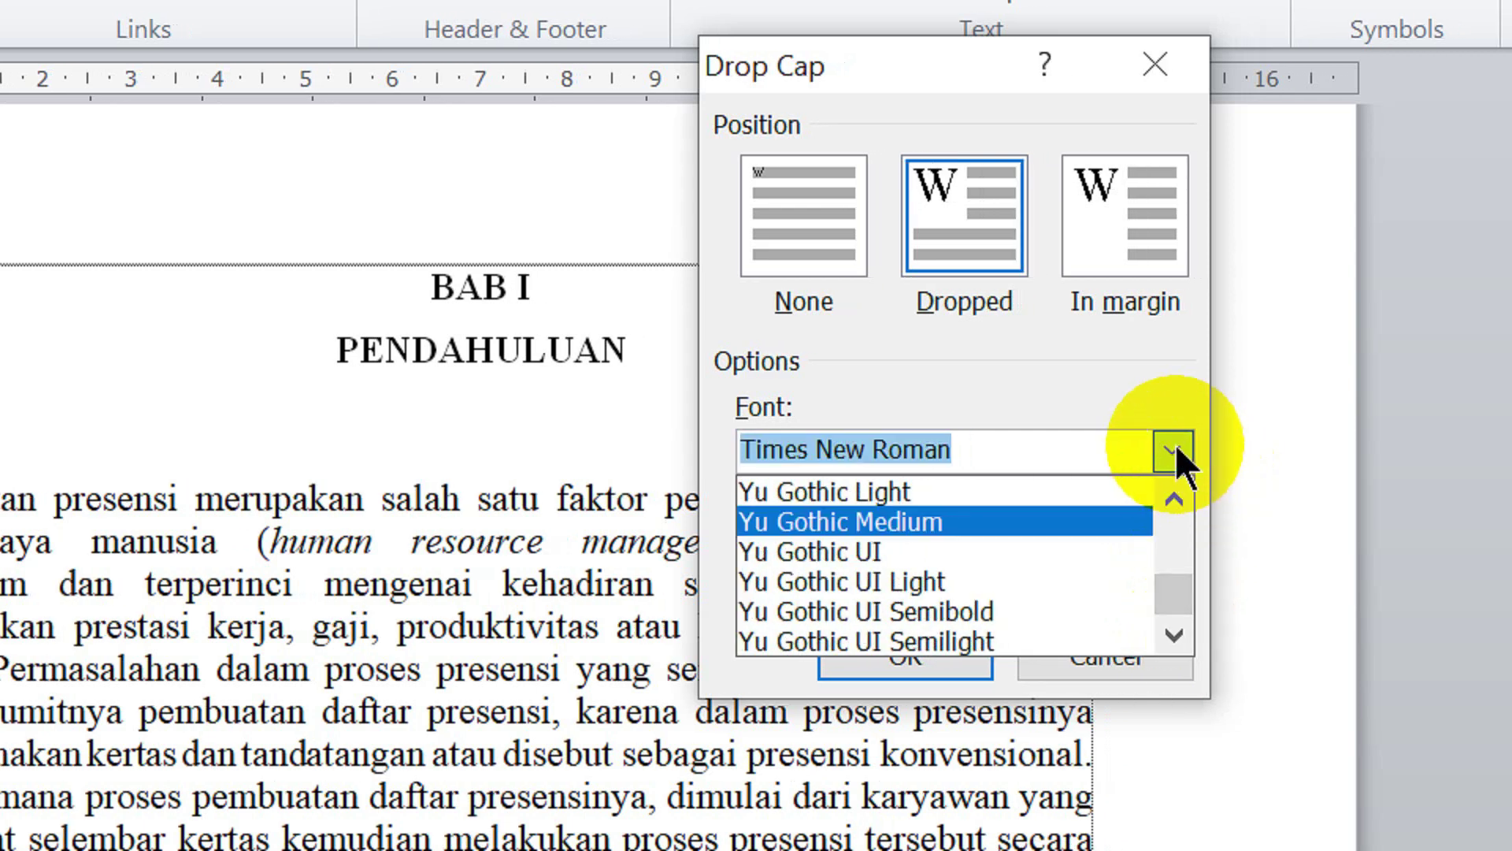
{"action": "left_click", "coordinate": [1175, 446]}
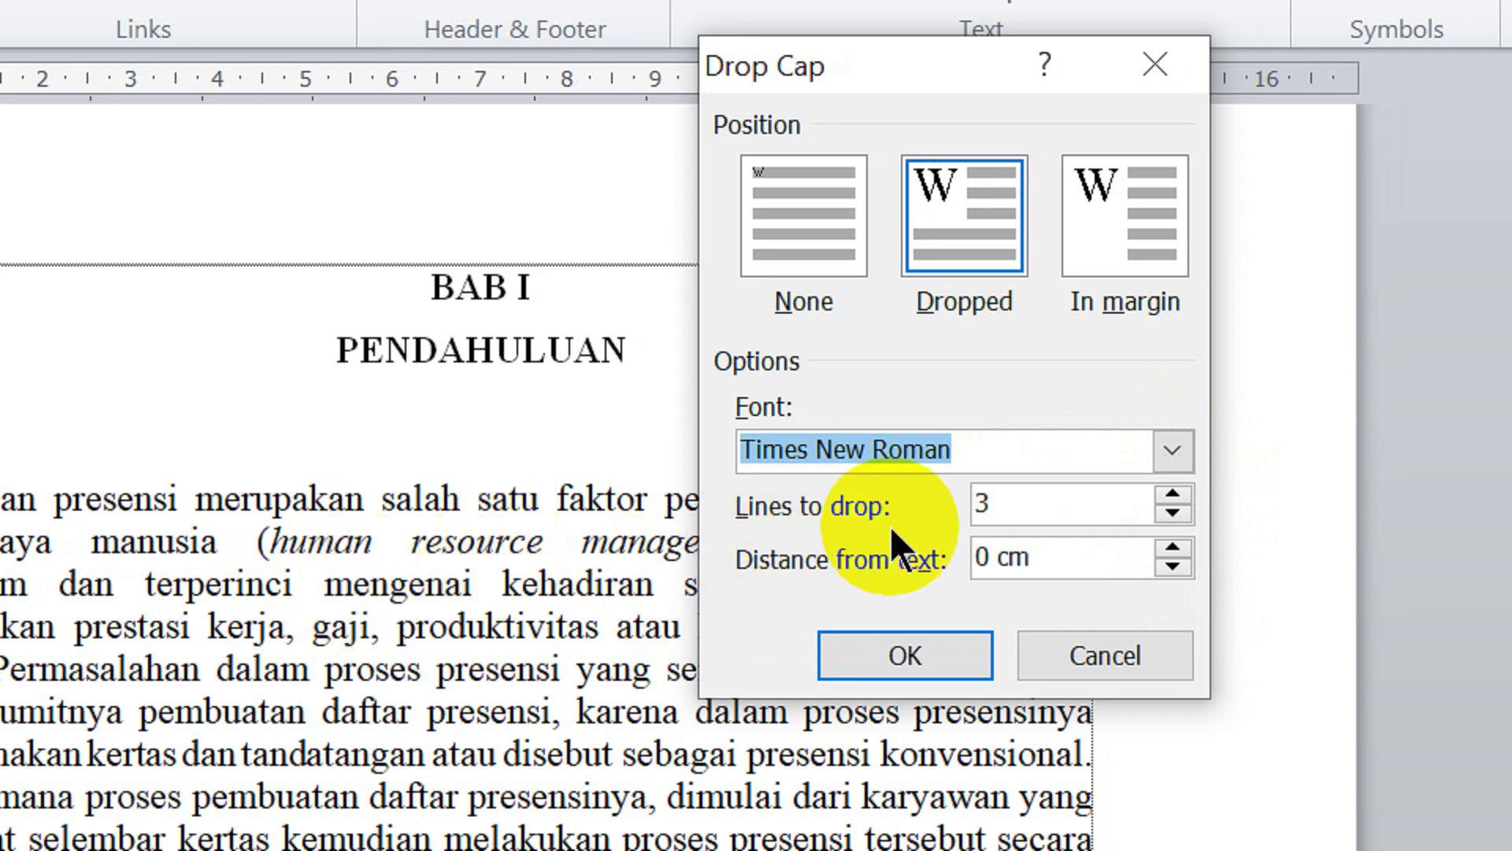
{"action": "left_click", "coordinate": [1024, 504]}
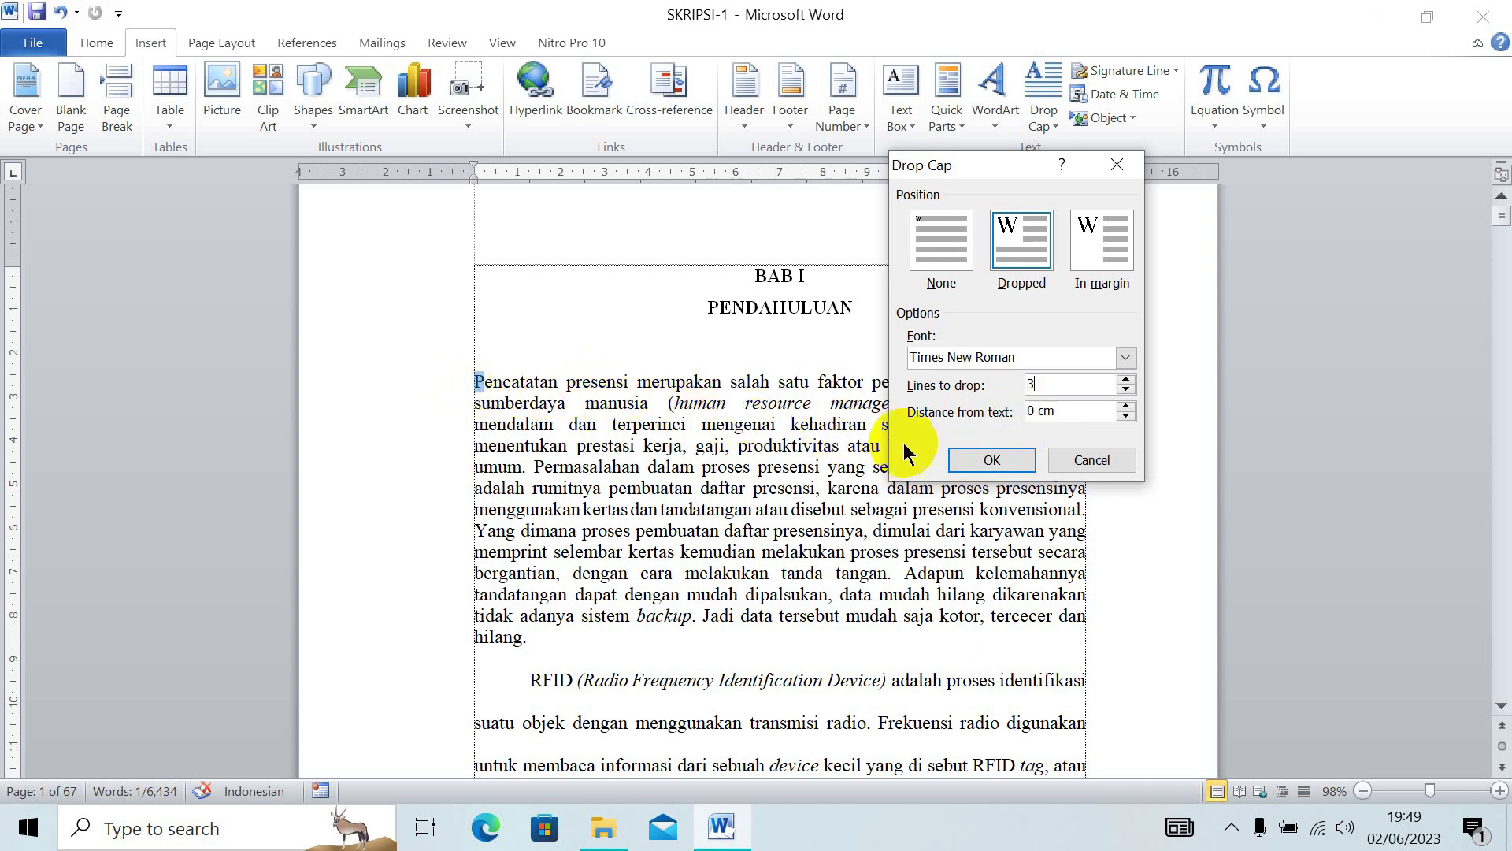
{"action": "left_click", "coordinate": [1026, 415]}
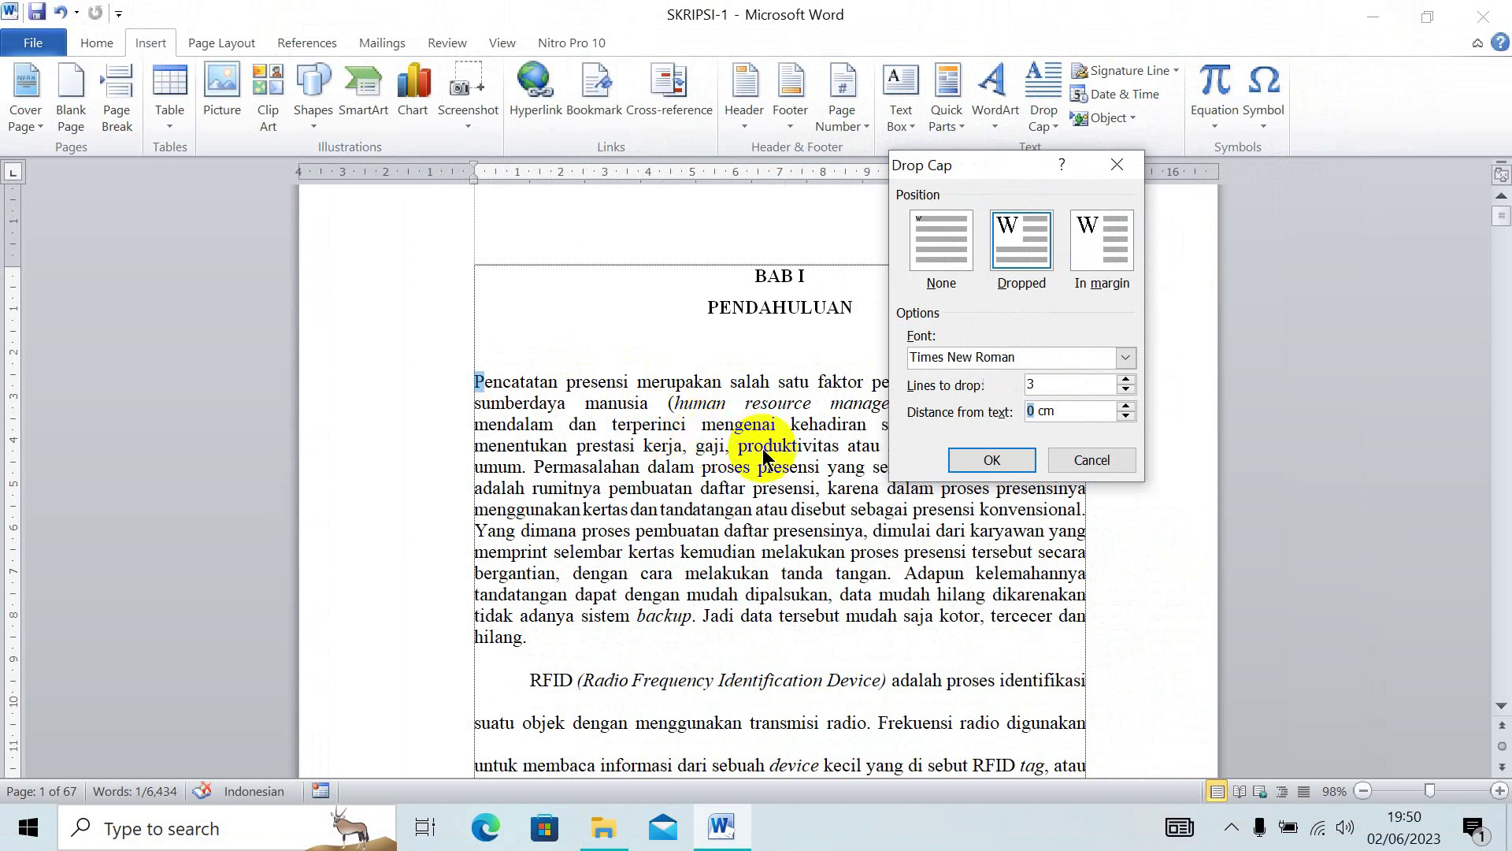
Apply the three-line dropped capital P and inspect the paragraph's opening lines.
{"action": "left_click", "coordinate": [963, 463]}
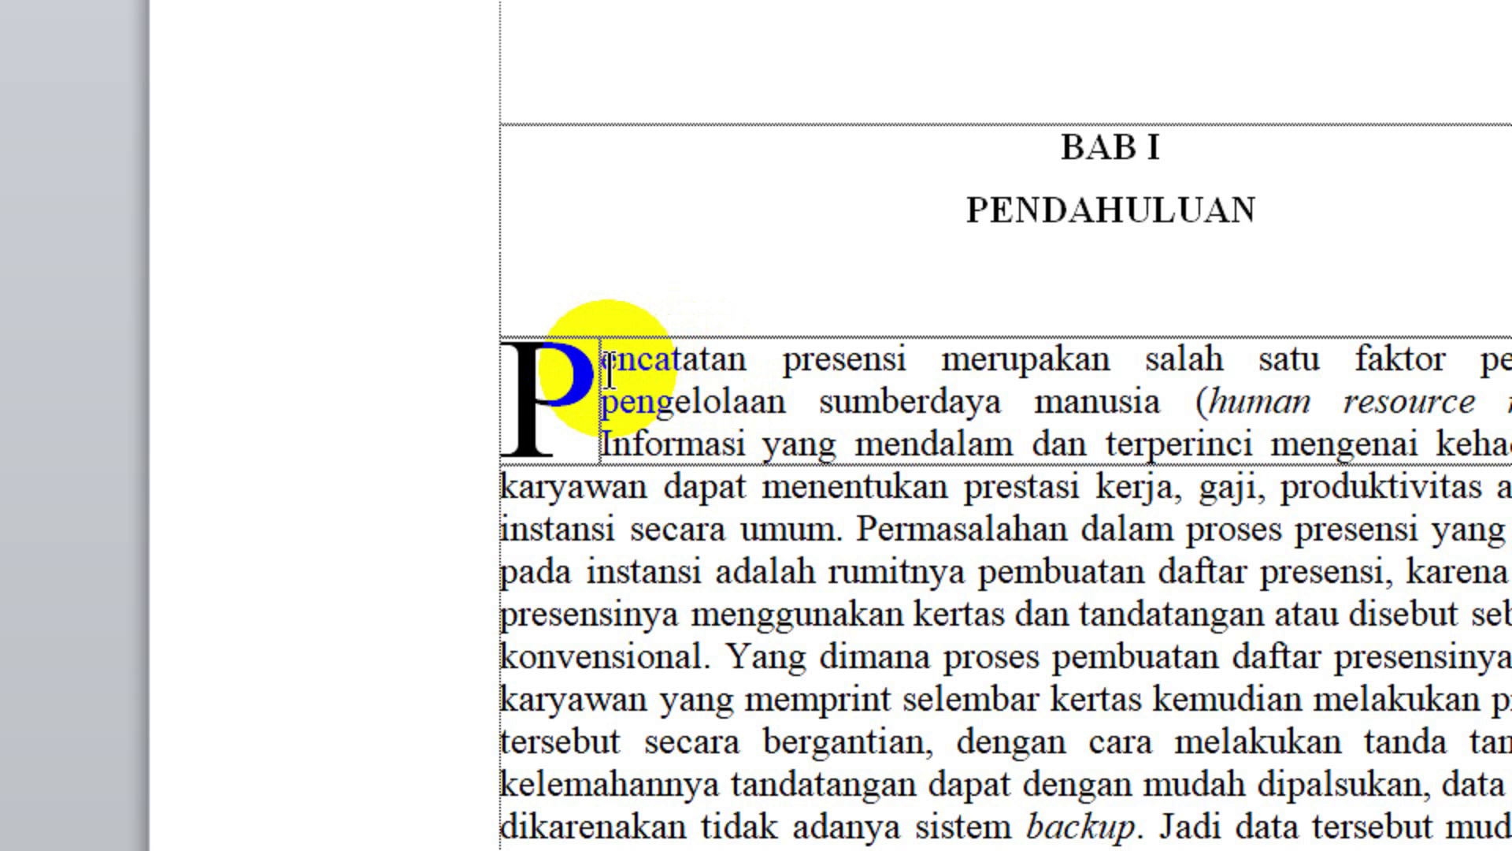
{"action": "left_click_drag", "start_coordinate": [602, 360], "coordinate": [725, 364]}
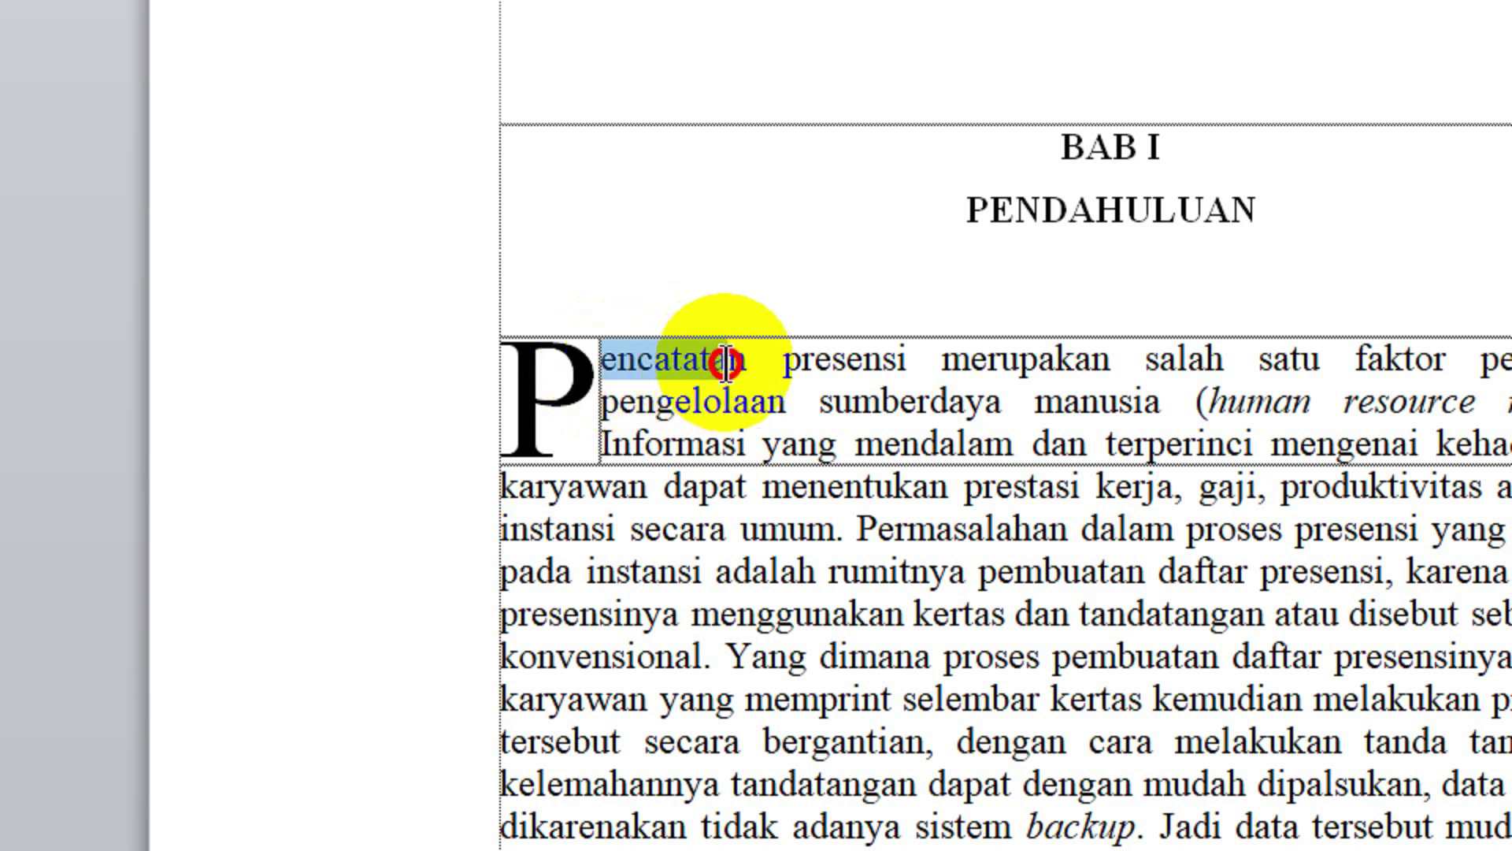
{"action": "mouse_move", "coordinate": [619, 403]}
{"action": "left_mouse_down"}
{"action": "mouse_move", "coordinate": [667, 407]}
{"action": "mouse_move", "coordinate": [652, 442]}
{"action": "left_mouse_up"}
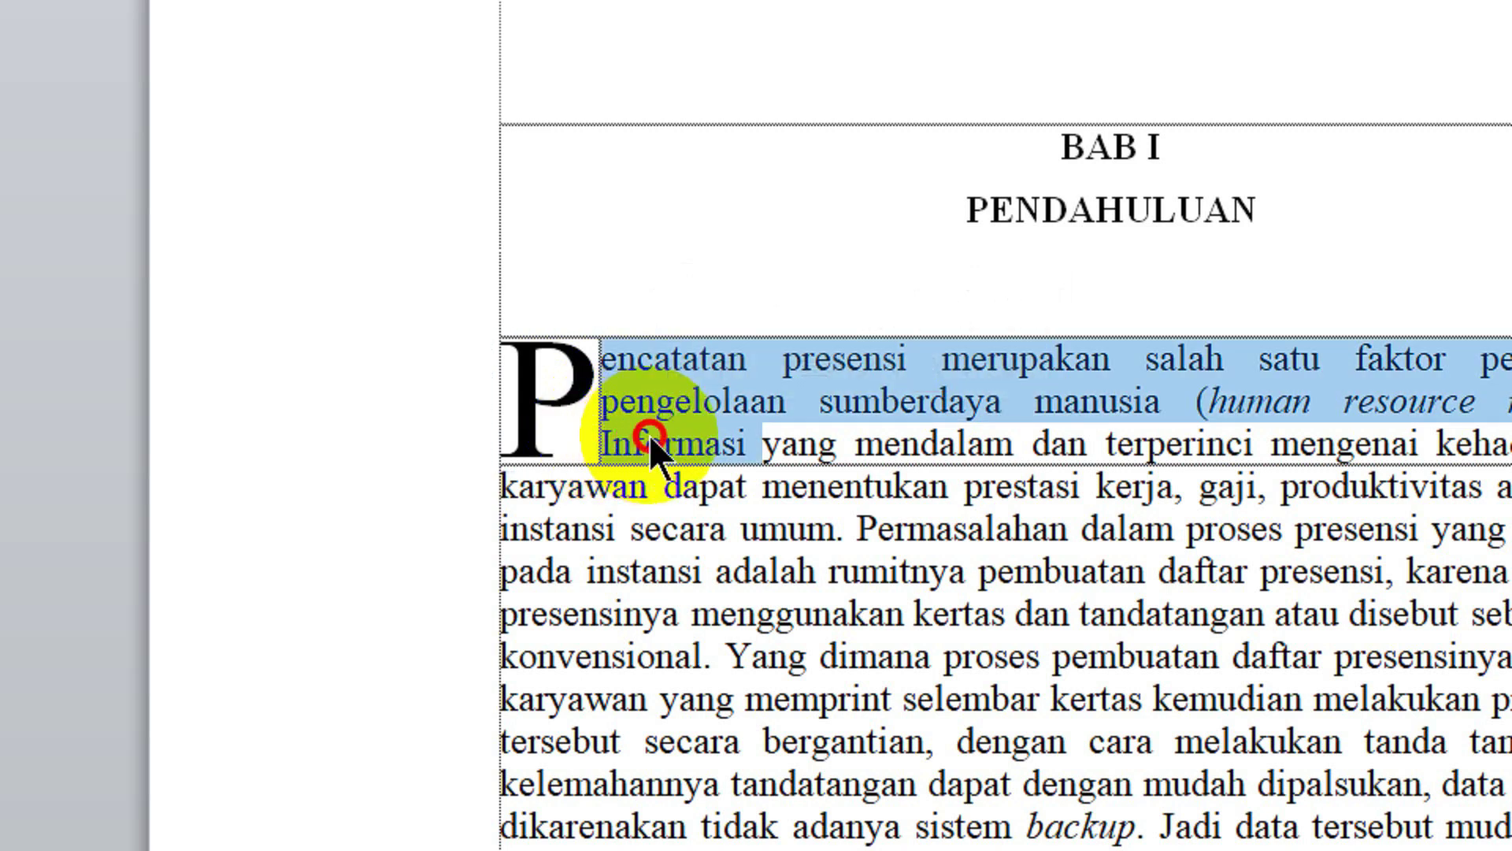
{"action": "left_click", "coordinate": [652, 441]}
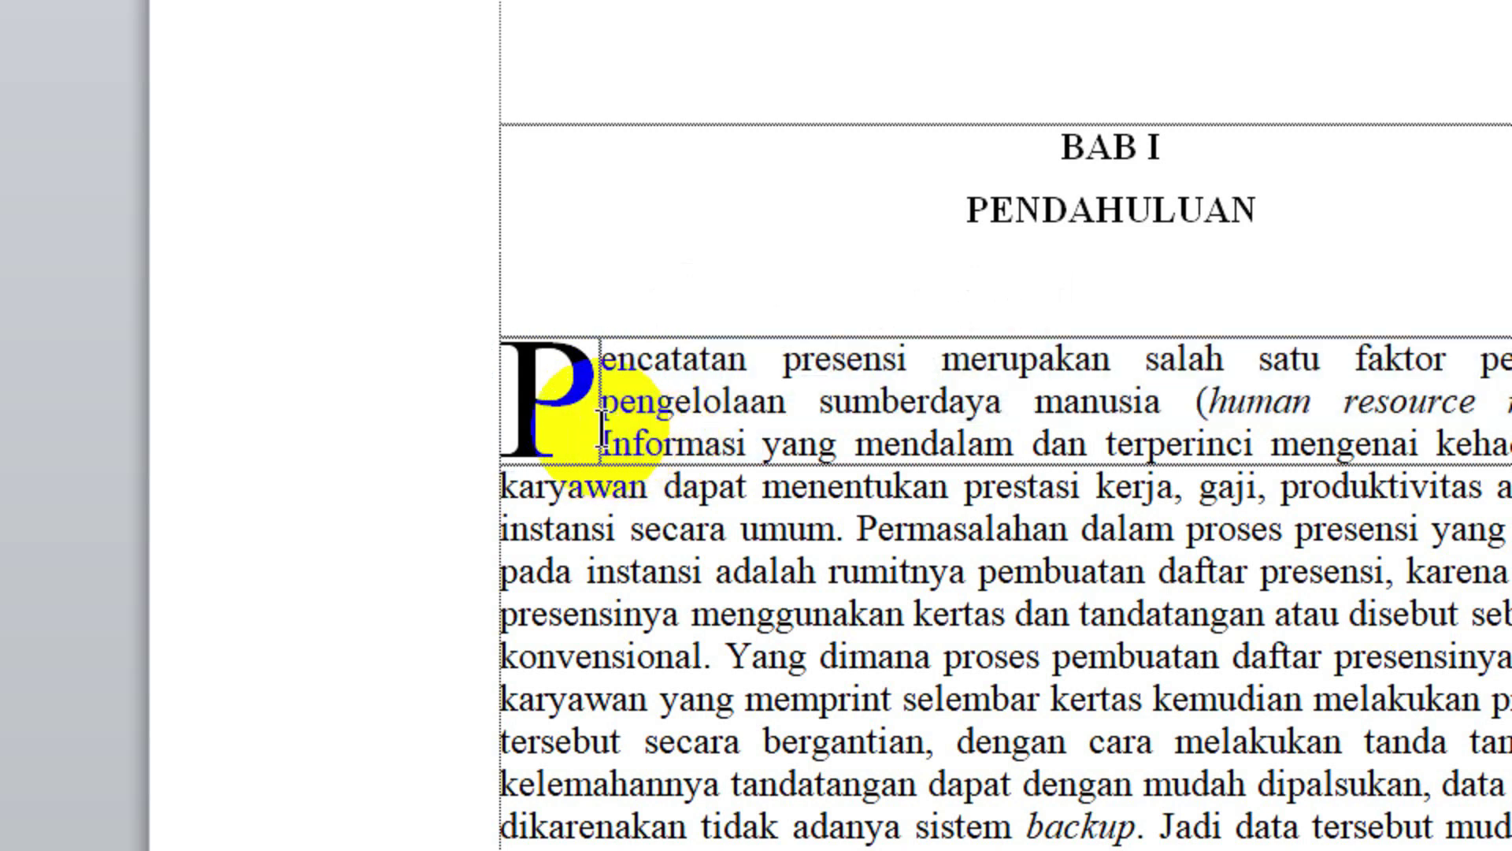
Select the large drop cap P.
{"action": "left_click", "coordinate": [524, 400]}
{"action": "left_click", "coordinate": [565, 407]}
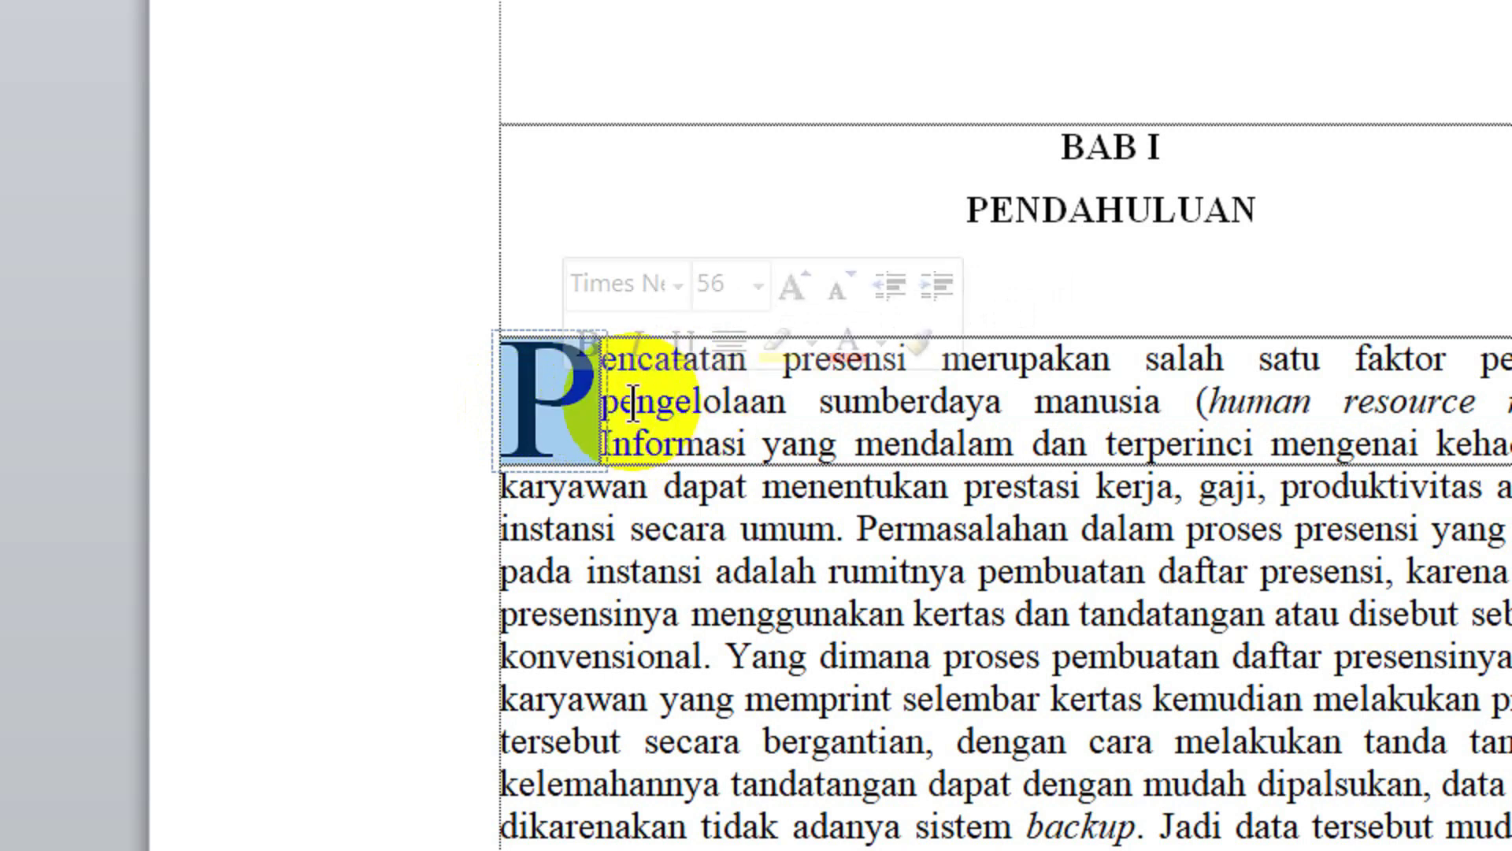
{"action": "left_click", "coordinate": [597, 346]}
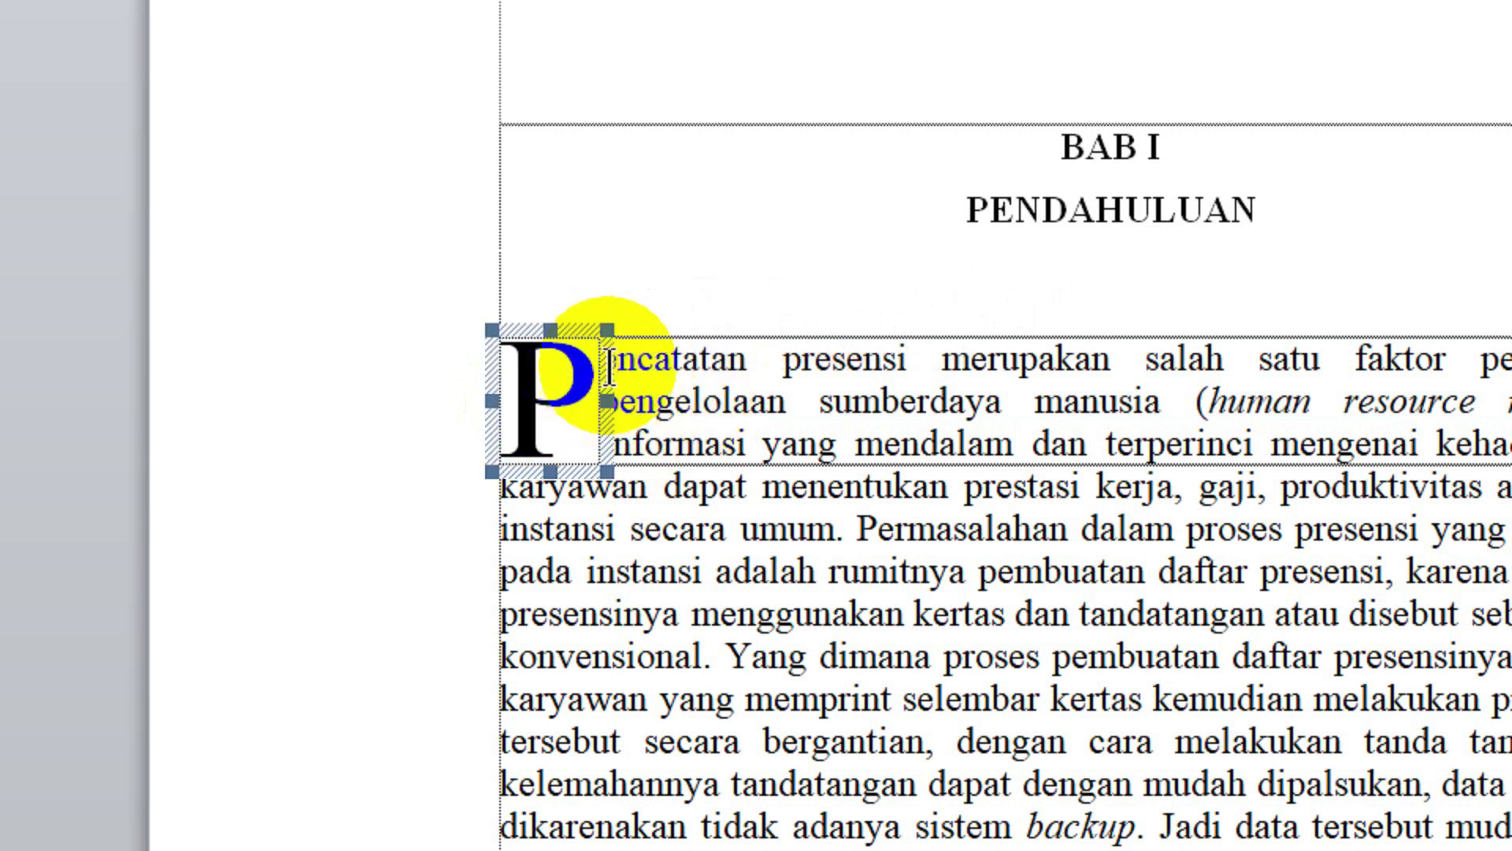
{"action": "left_click", "coordinate": [655, 358]}
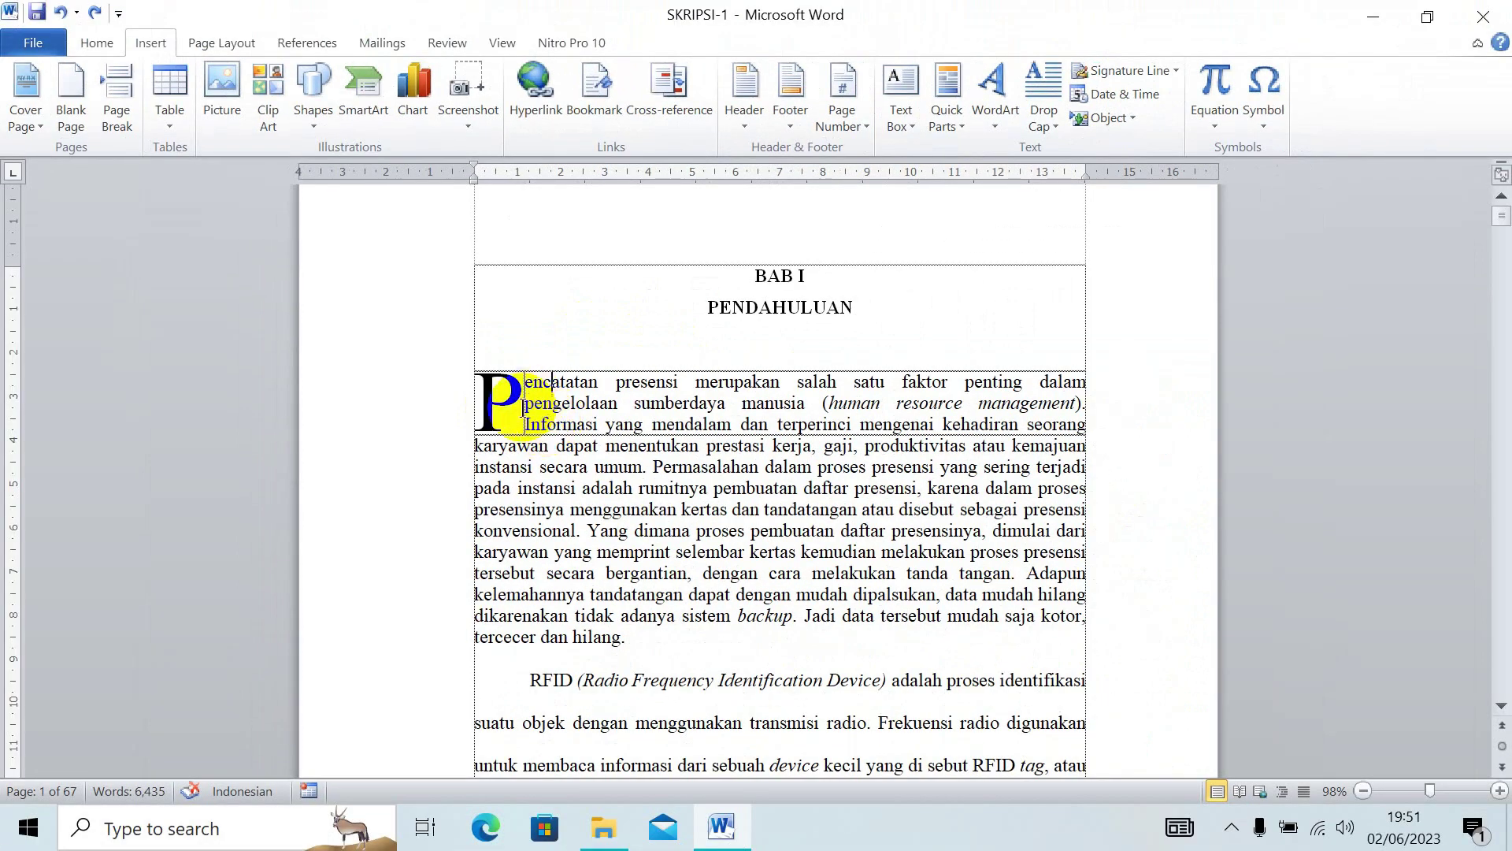
{"action": "left_click", "coordinate": [522, 407]}
{"action": "double_click", "coordinate": [522, 407]}
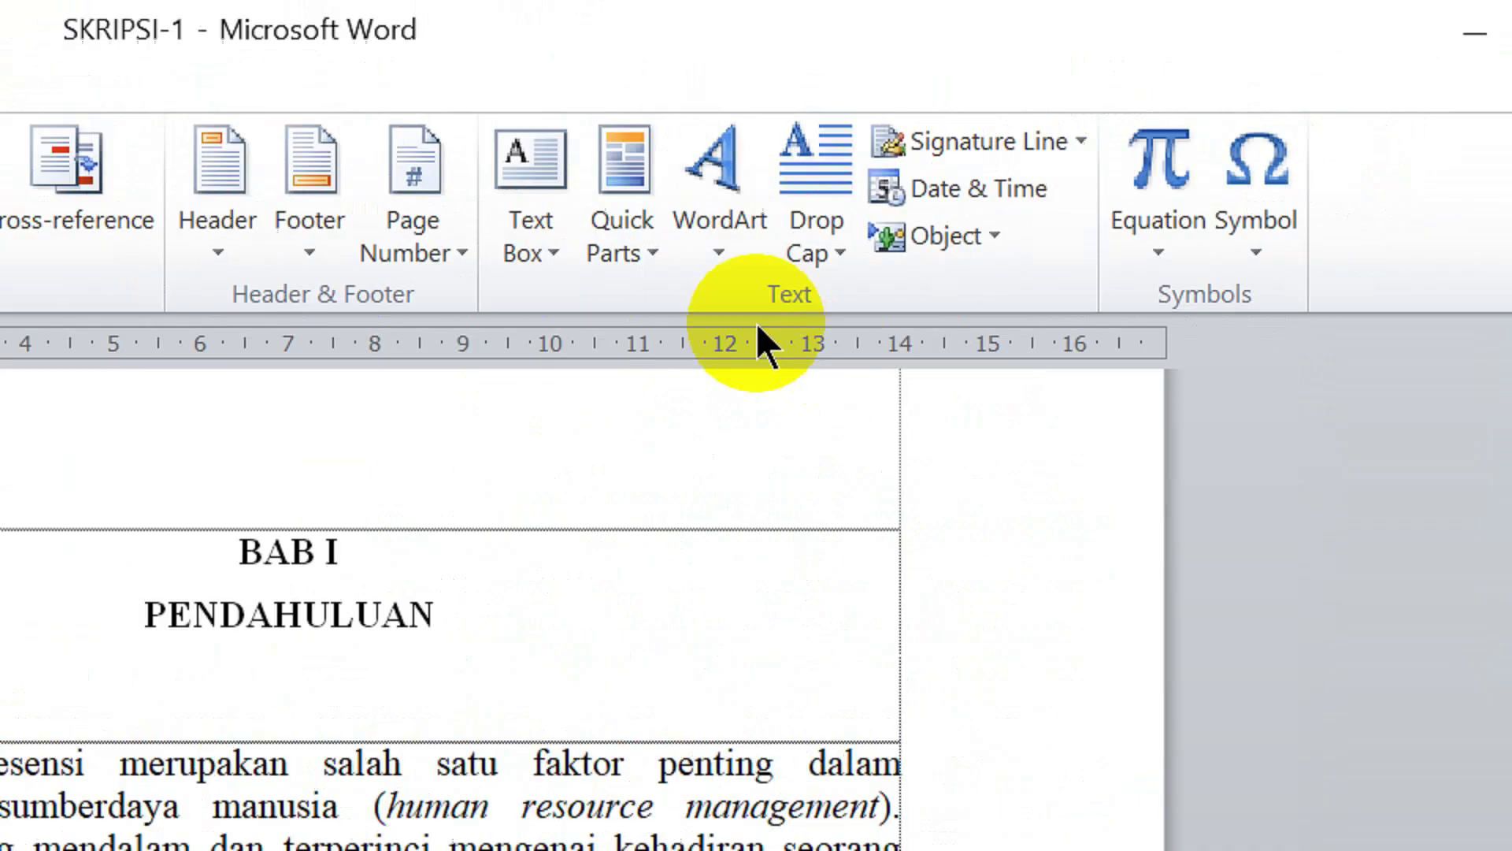
Change the drop cap position to In margin and apply it.
{"action": "left_click", "coordinate": [1056, 123]}
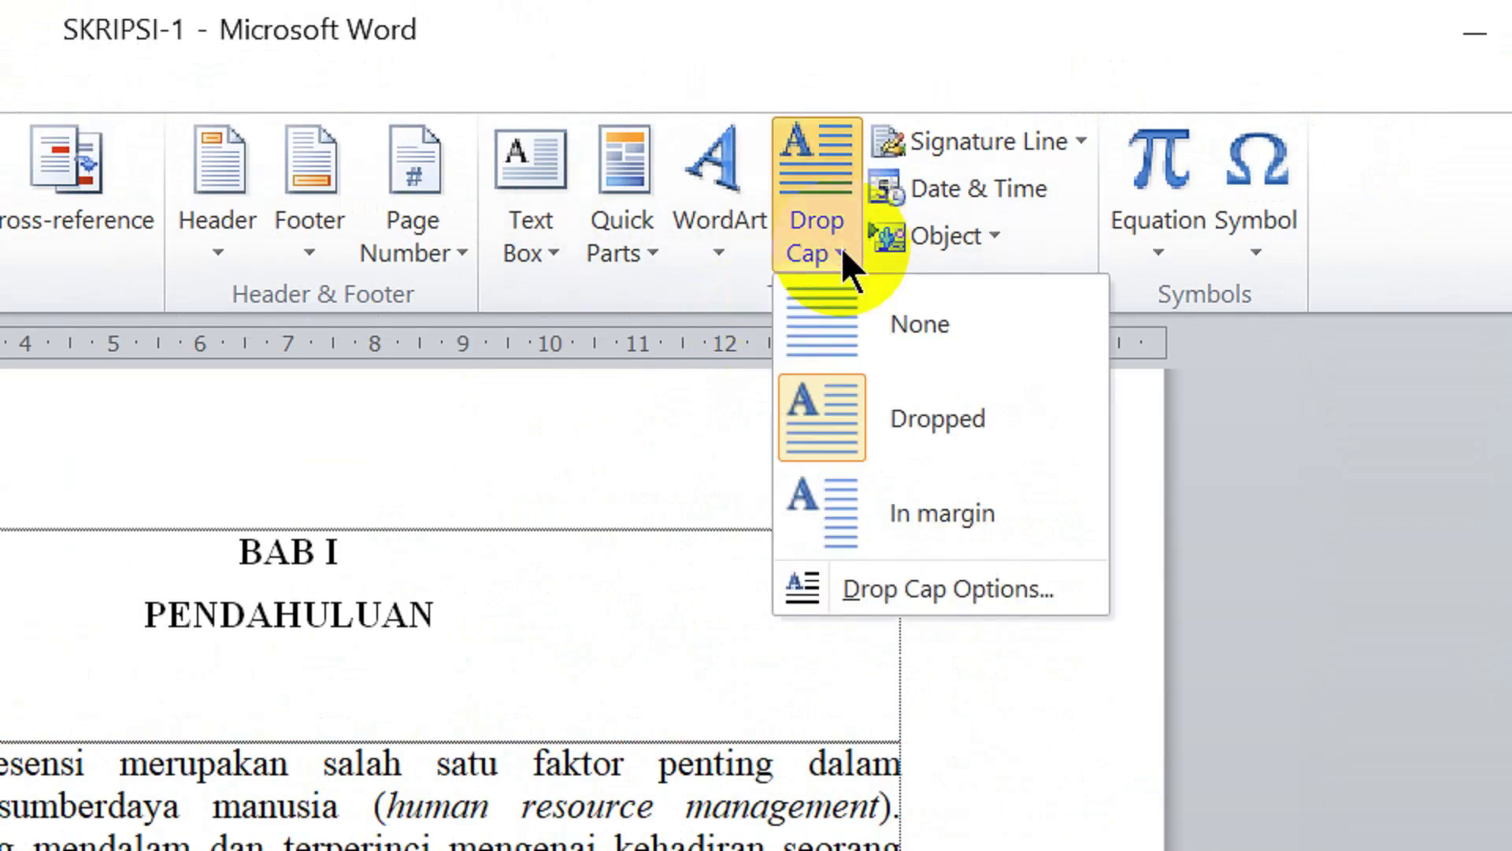
{"action": "left_click", "coordinate": [920, 589]}
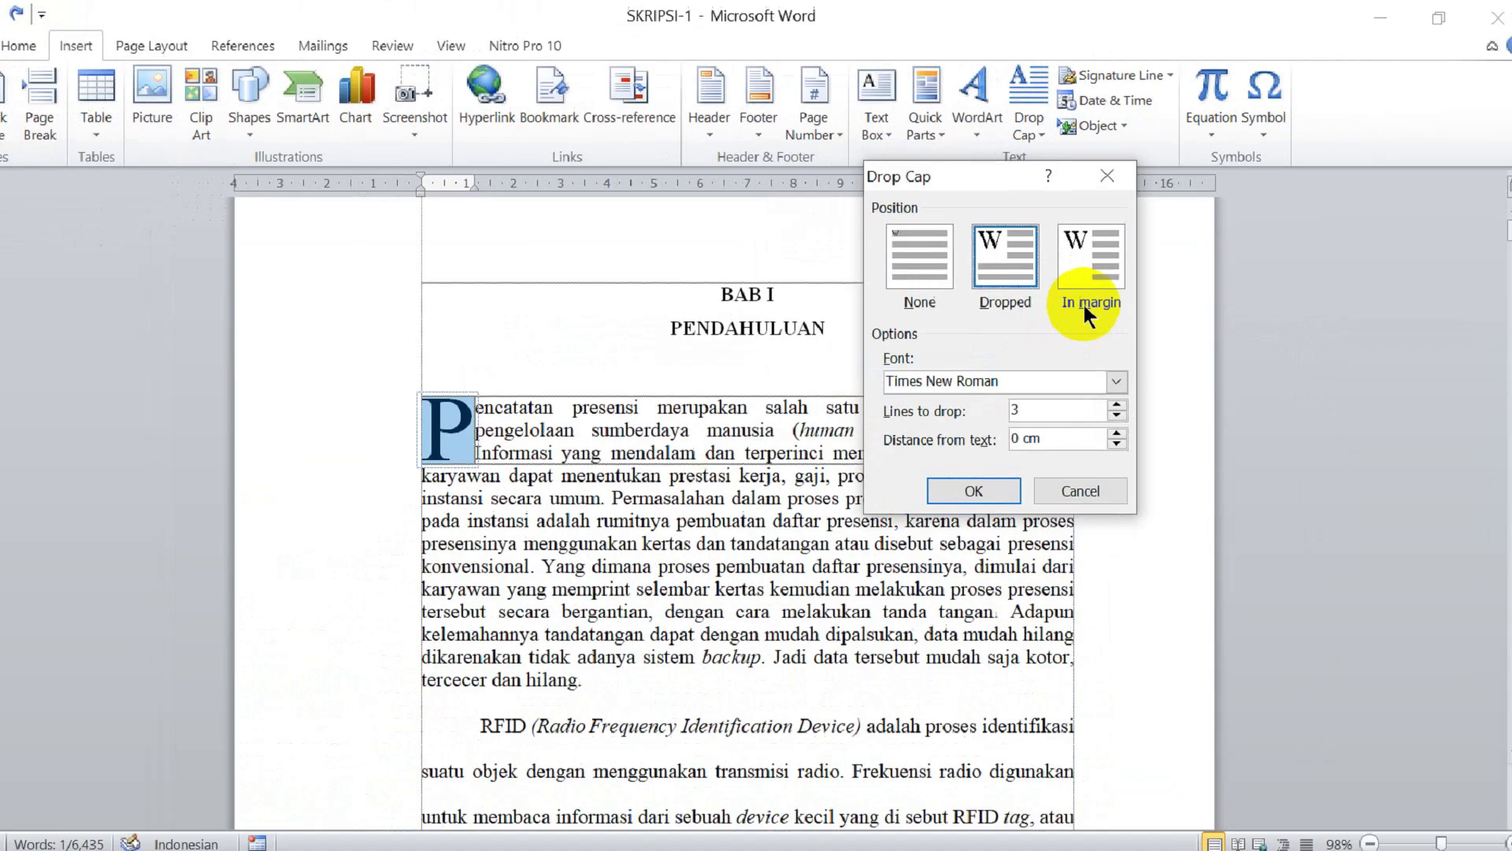
{"action": "left_click", "coordinate": [1097, 235]}
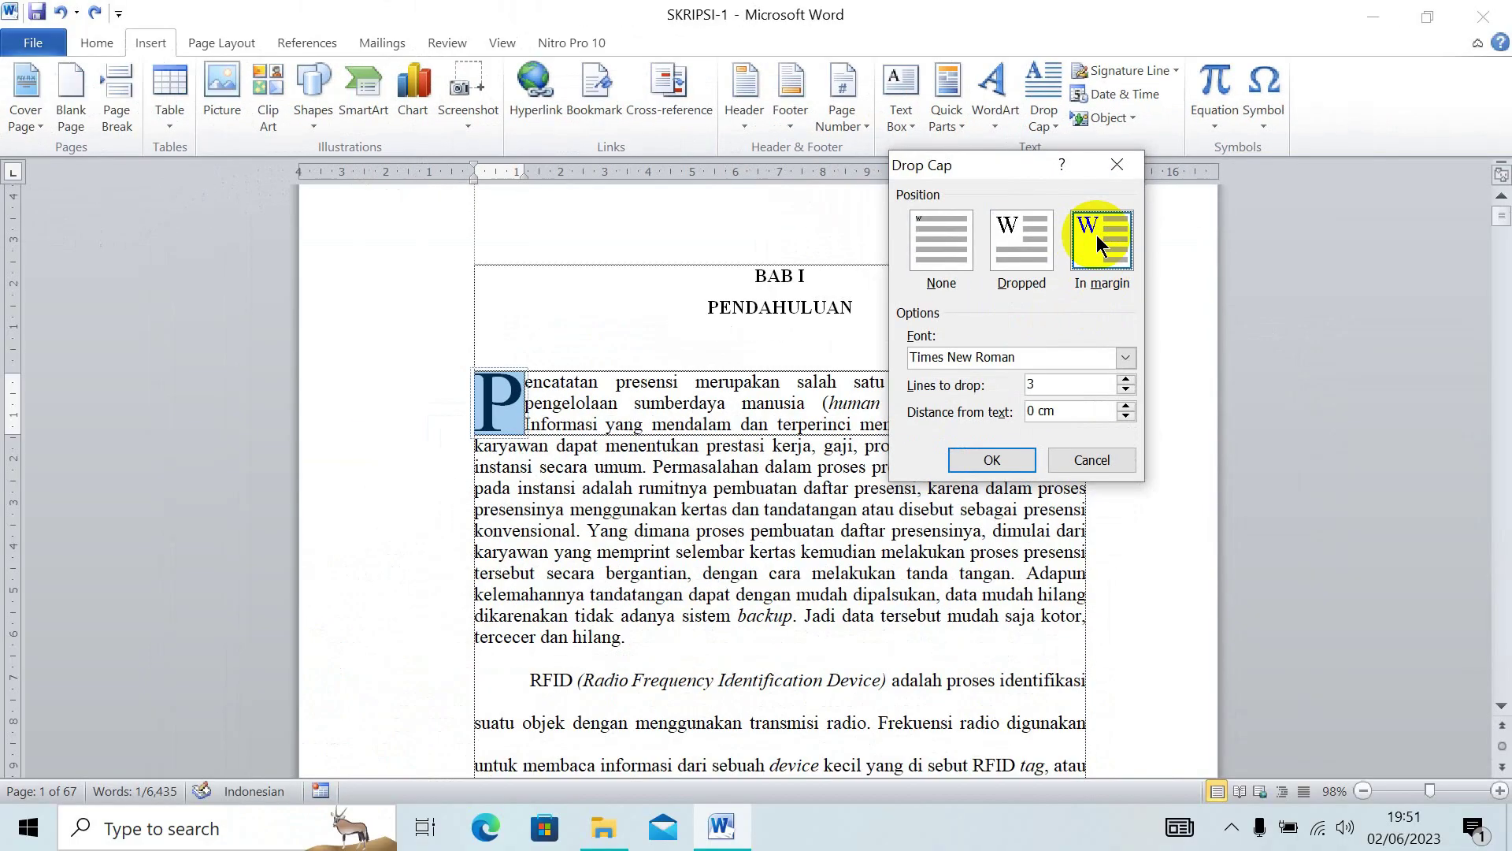
{"action": "left_click", "coordinate": [992, 460]}
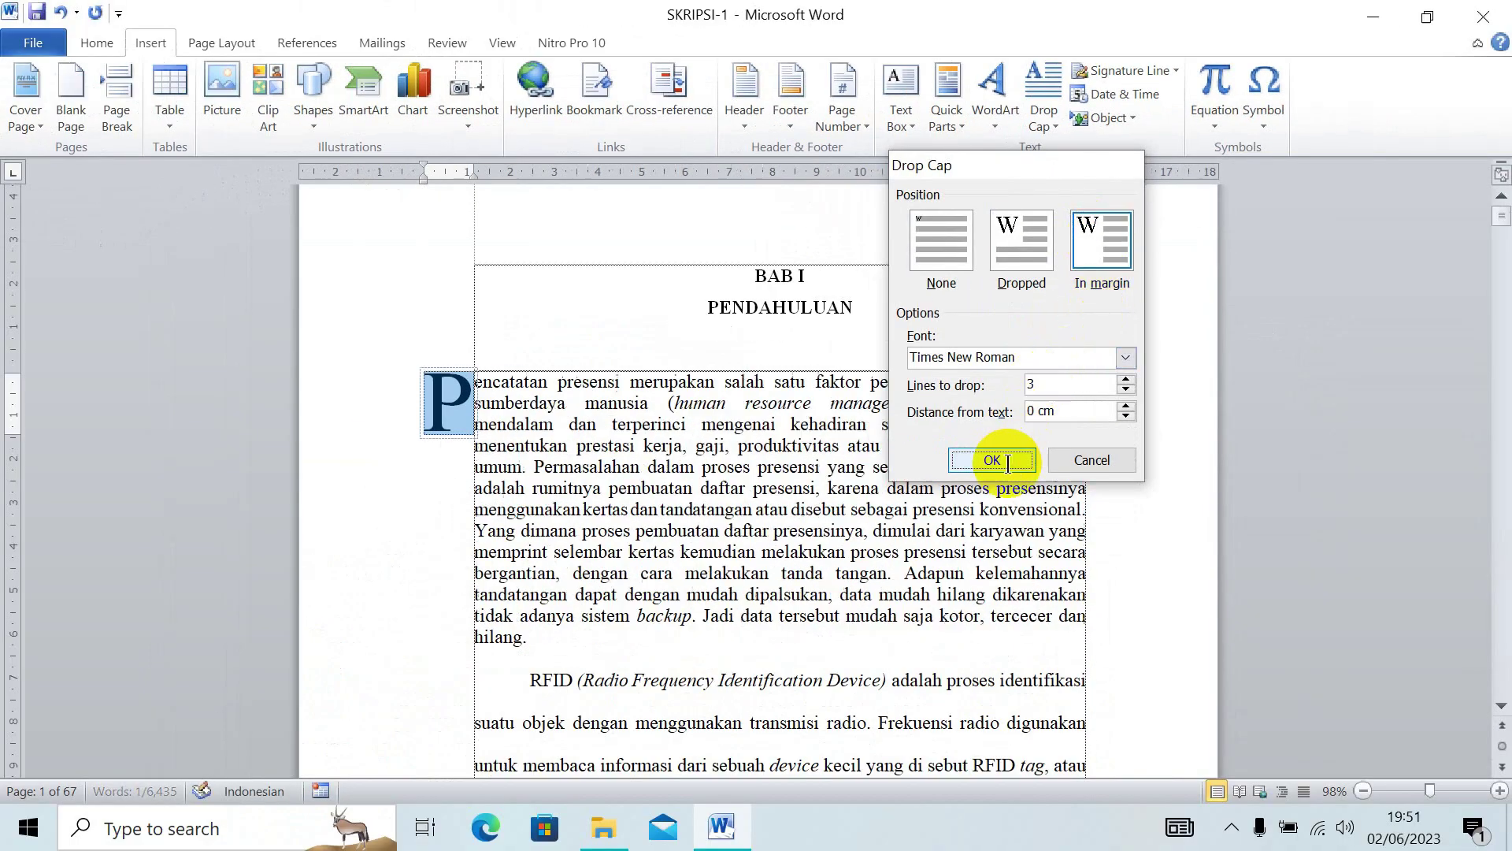